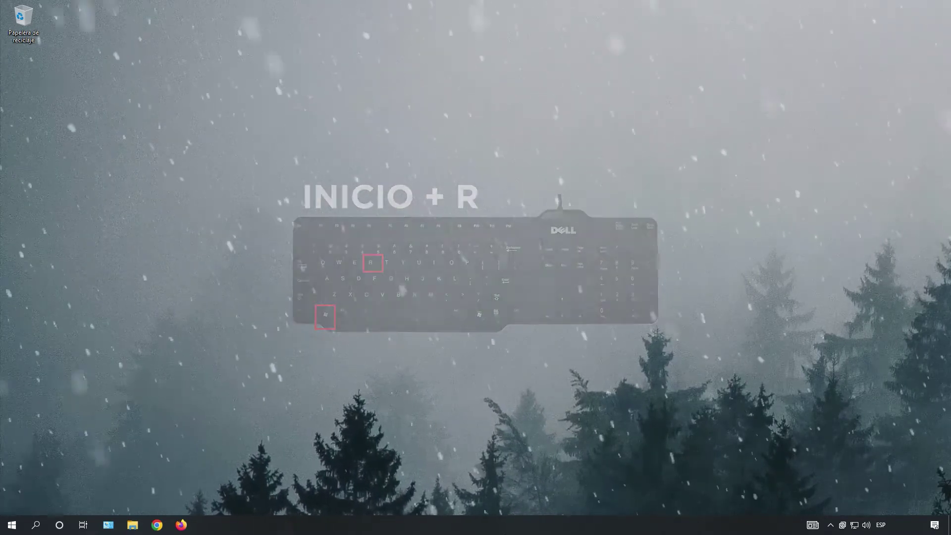
- Open the Windows temporary files folder with the Run command temp and maximize its window
{"action": "key", "text": "super+r"}
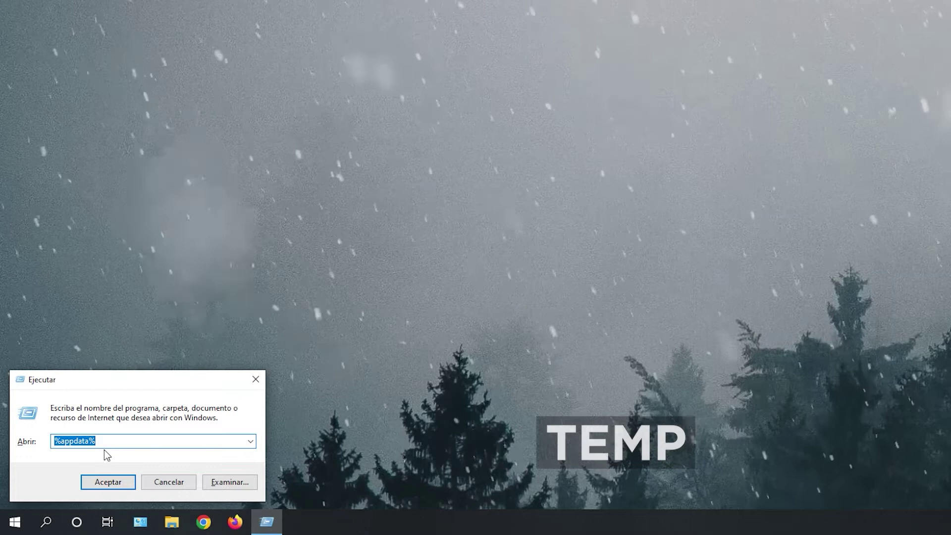
{"action": "left_click", "coordinate": [169, 441]}
{"action": "key", "text": "ctrl+a"}
{"action": "key", "text": "BackSpace"}
{"action": "type", "text": "temp"}
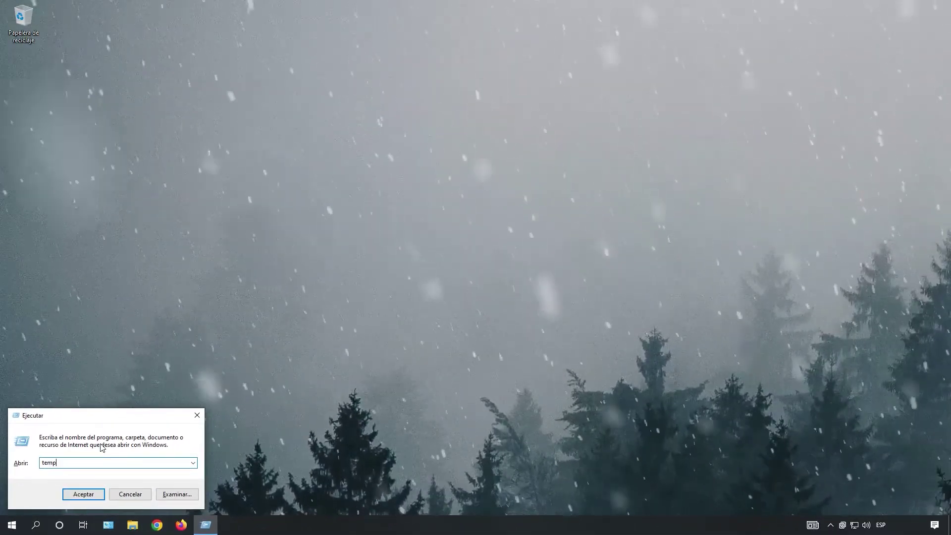
{"action": "key", "text": "Return"}
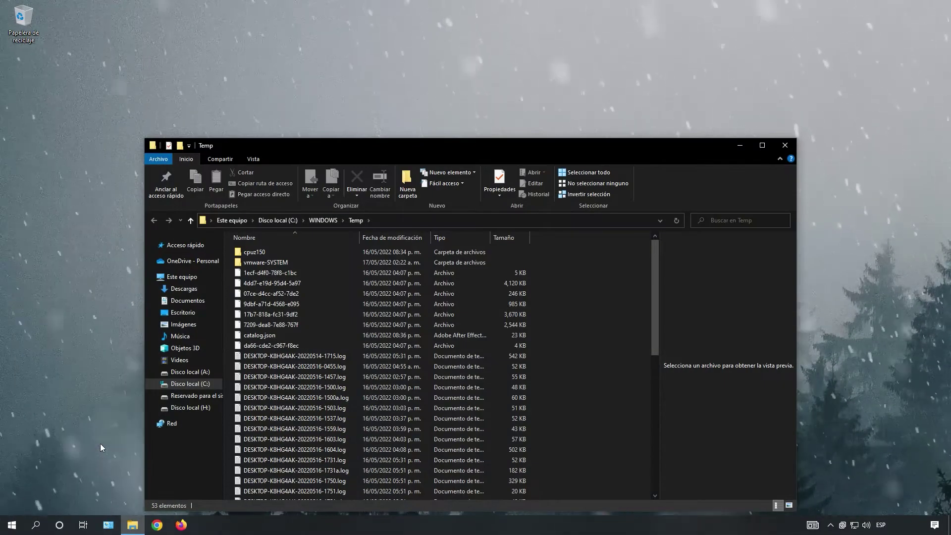
{"action": "left_click_drag", "start_coordinate": [360, 150], "coordinate": [348, 0]}
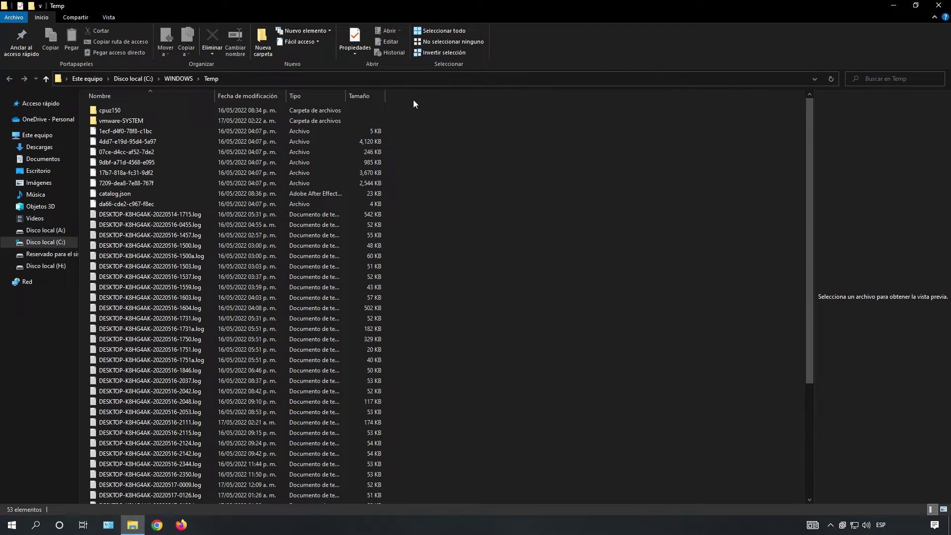
- Delete everything in the Windows Temp folder, granting administrator permission and skipping files in use, and close the folder
{"action": "left_click_drag", "start_coordinate": [332, 127], "coordinate": [239, 510]}
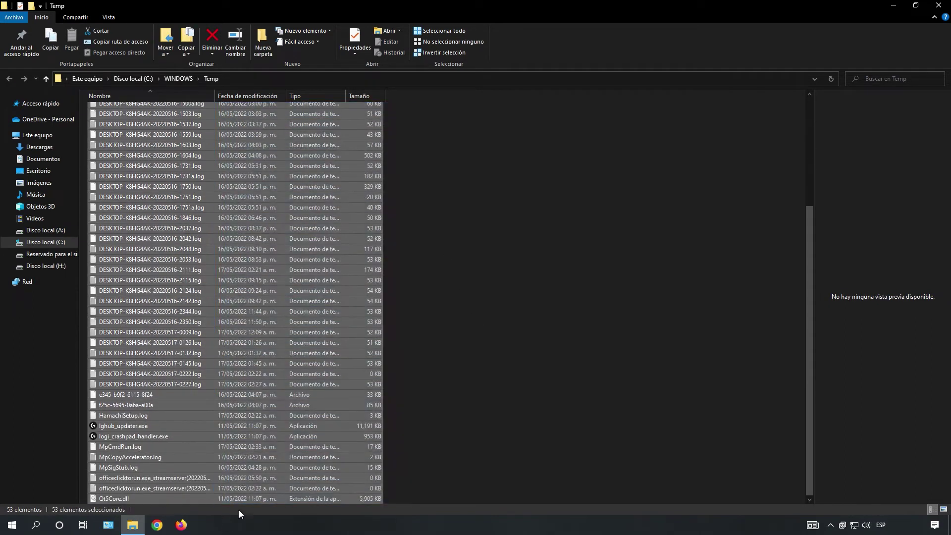
{"action": "right_click", "coordinate": [300, 231]}
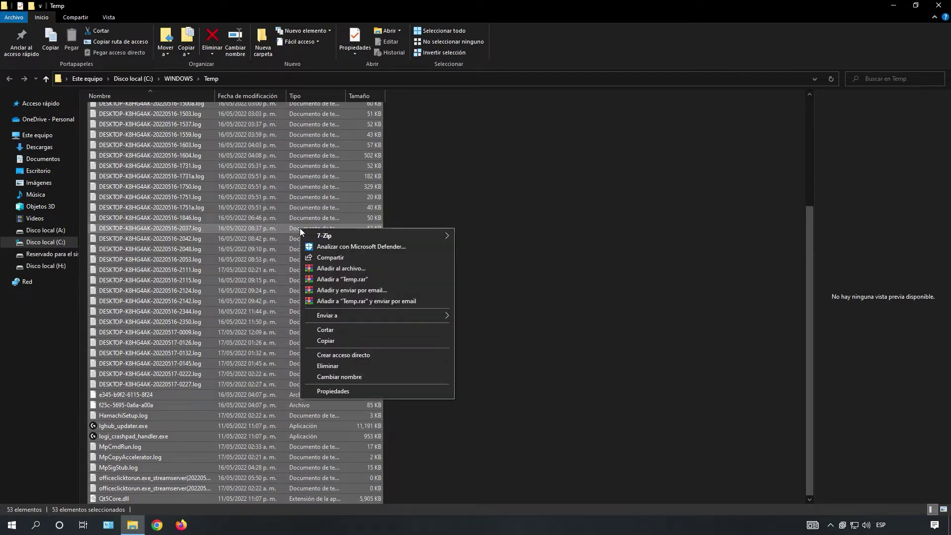
{"action": "left_click", "coordinate": [329, 366]}
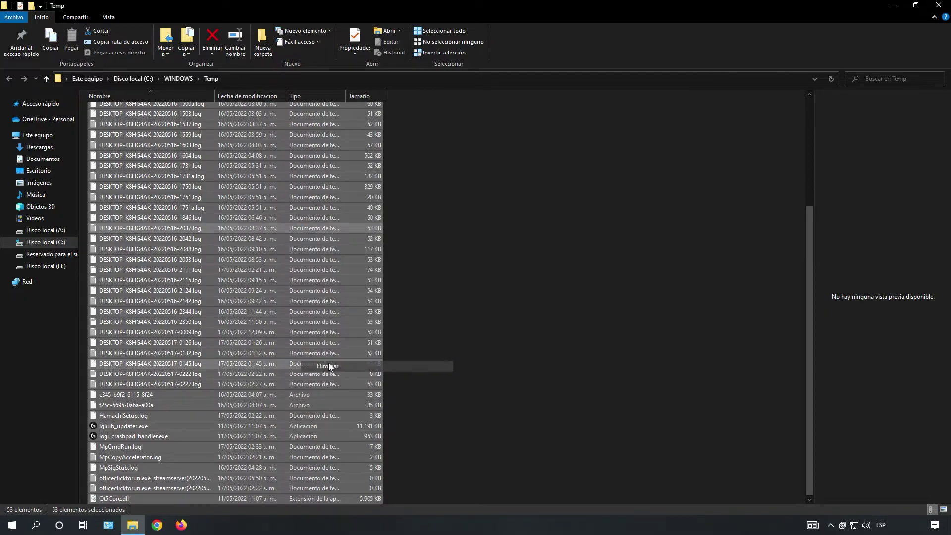
{"action": "left_click", "coordinate": [199, 210]}
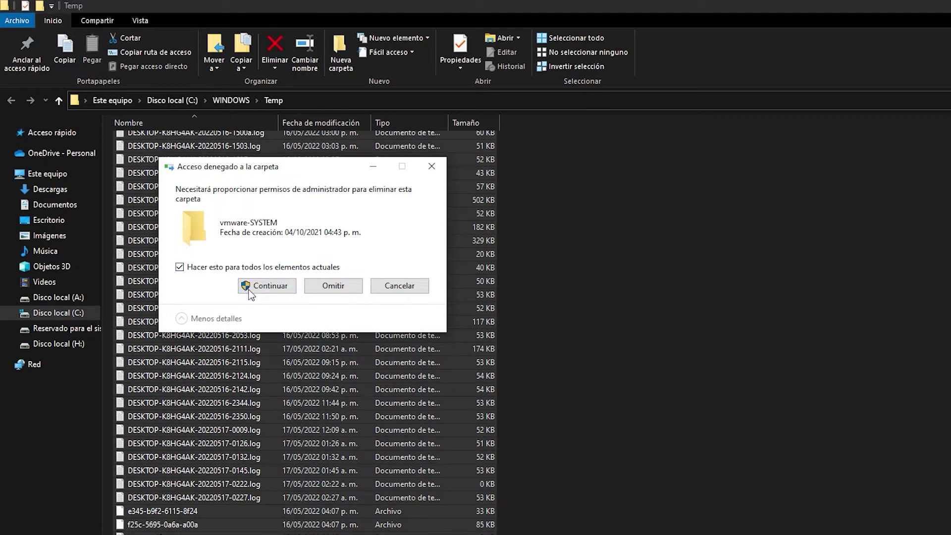
{"action": "left_click", "coordinate": [263, 286]}
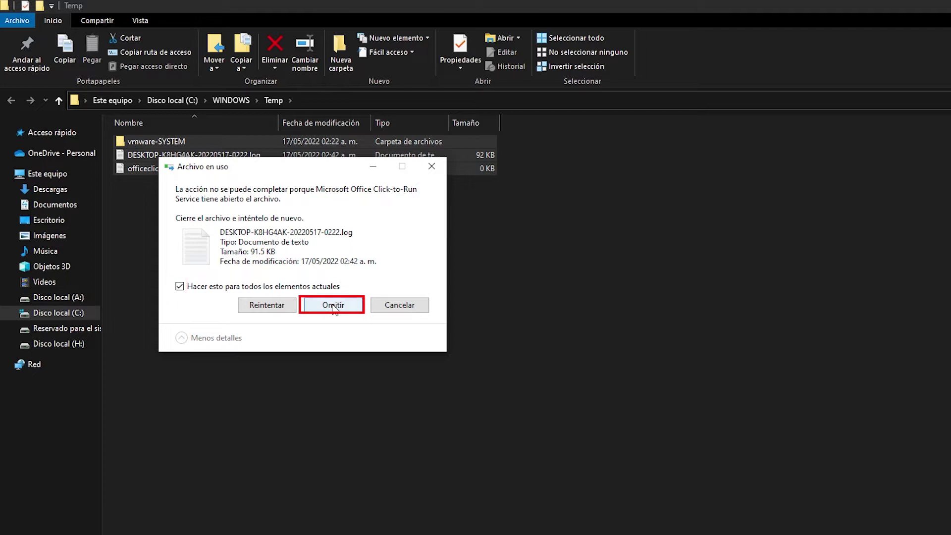
{"action": "left_click", "coordinate": [333, 305]}
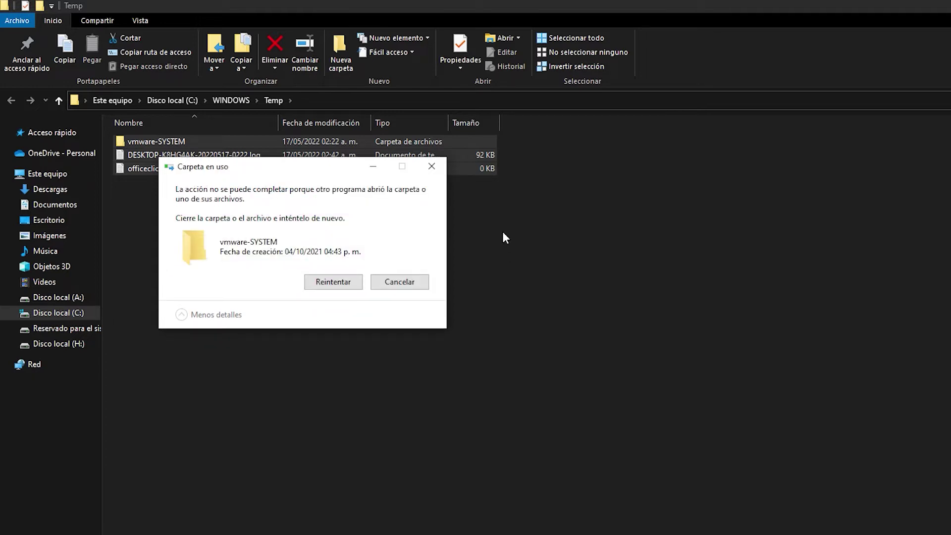
{"action": "left_click", "coordinate": [445, 173]}
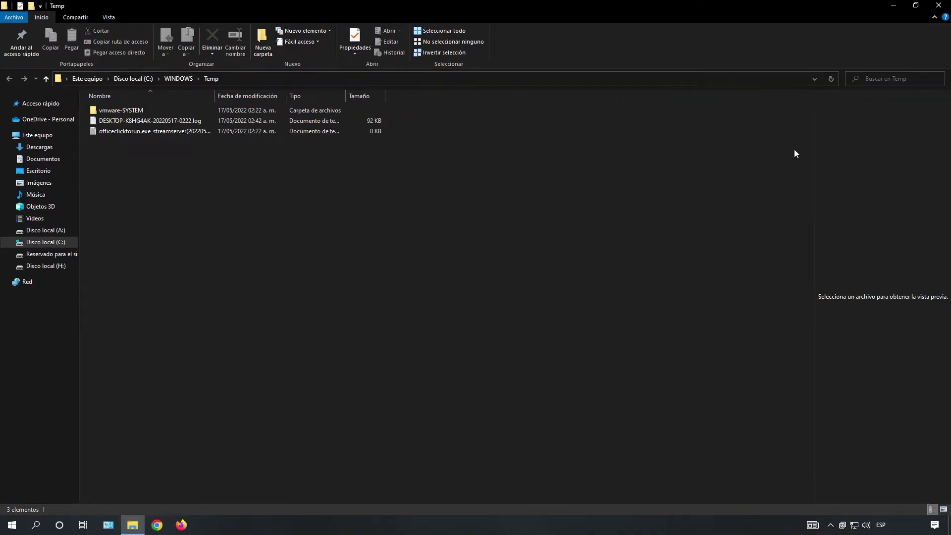
{"action": "left_click", "coordinate": [933, 10]}
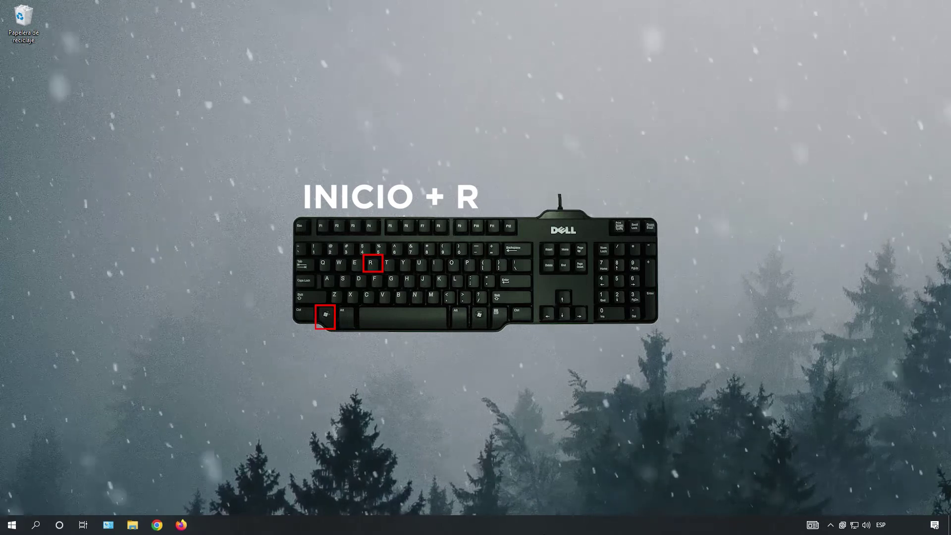
- Open the user's local Temp folder with the Run command %temp% and select all its contents
{"action": "key", "text": "super+r"}
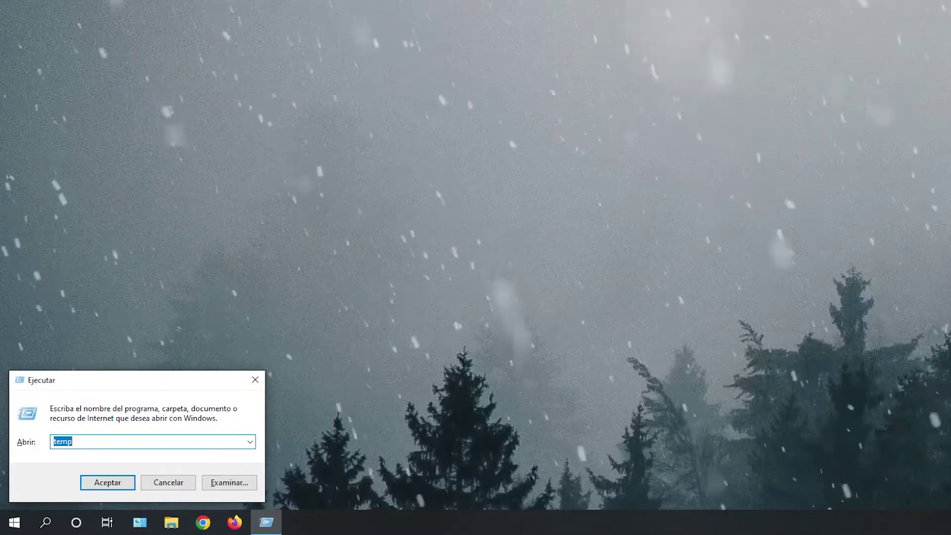
{"action": "key", "text": "BackSpace"}
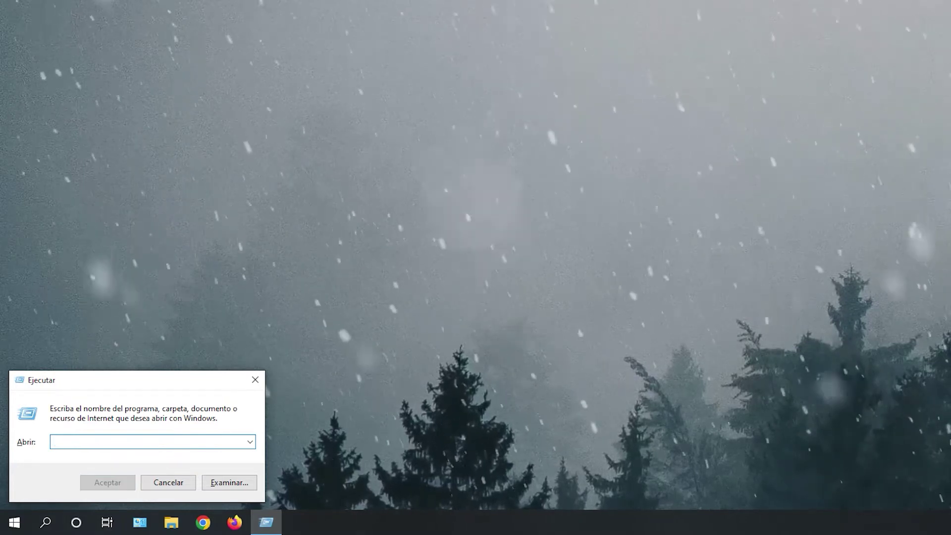
{"action": "type", "text": "%"}
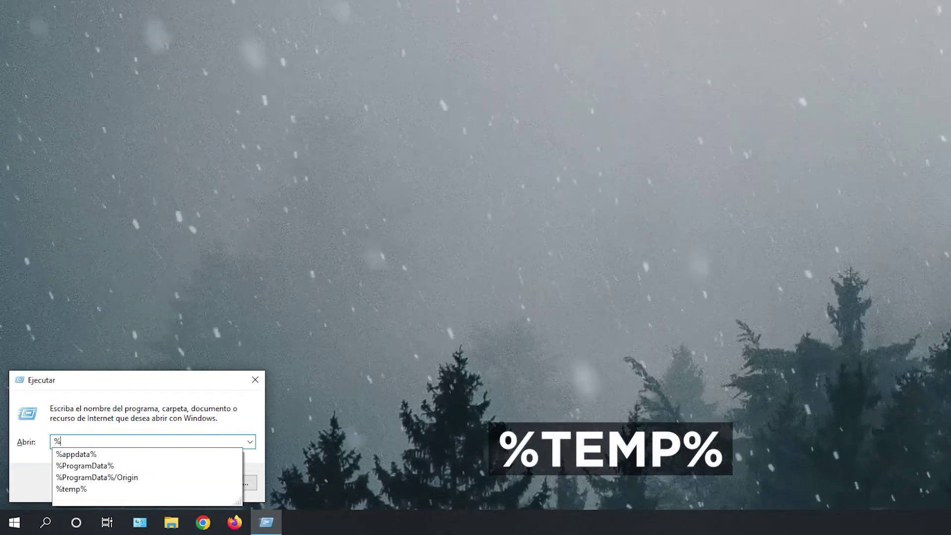
{"action": "type", "text": "temp%"}
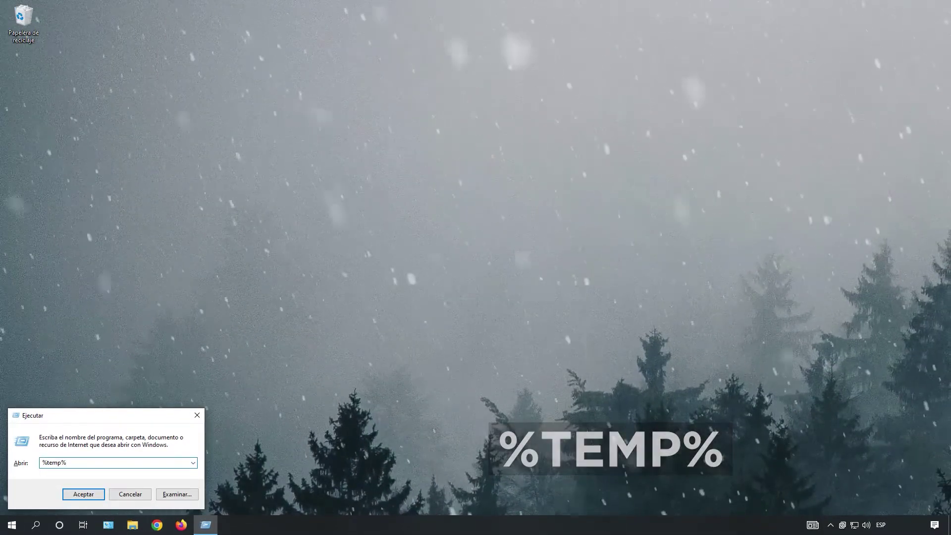
{"action": "key", "text": "Return"}
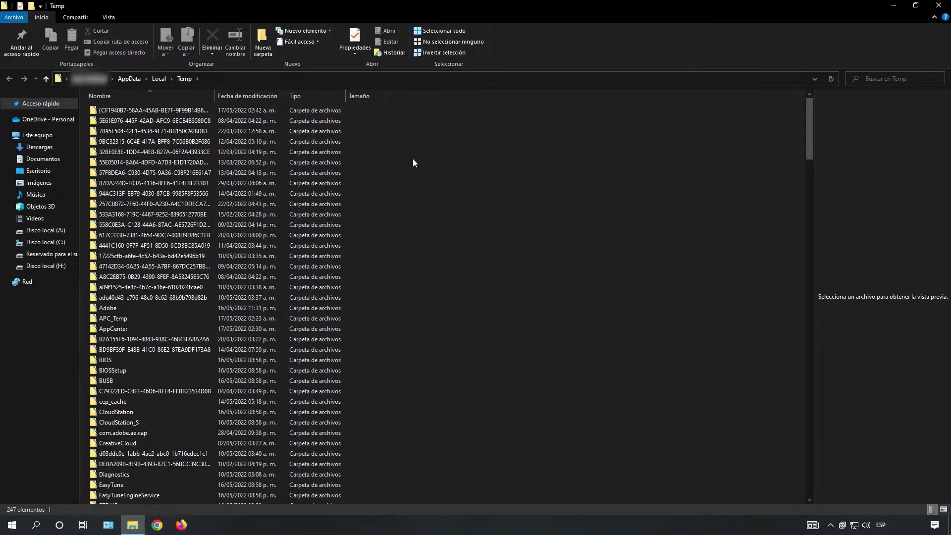
{"action": "left_click_drag", "start_coordinate": [422, 103], "coordinate": [234, 517]}
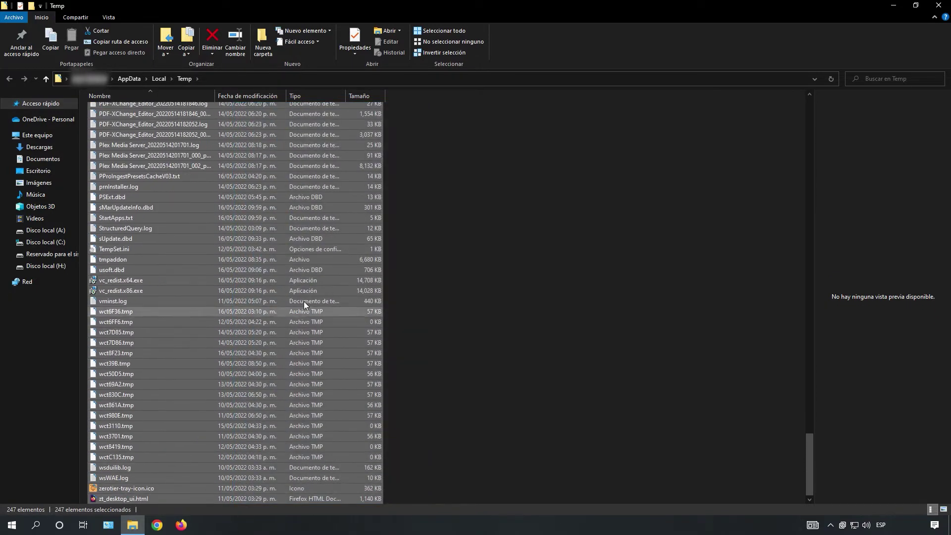
- Check the combined size of the selected temporary items in their properties and close the properties window
{"action": "right_click", "coordinate": [313, 186]}
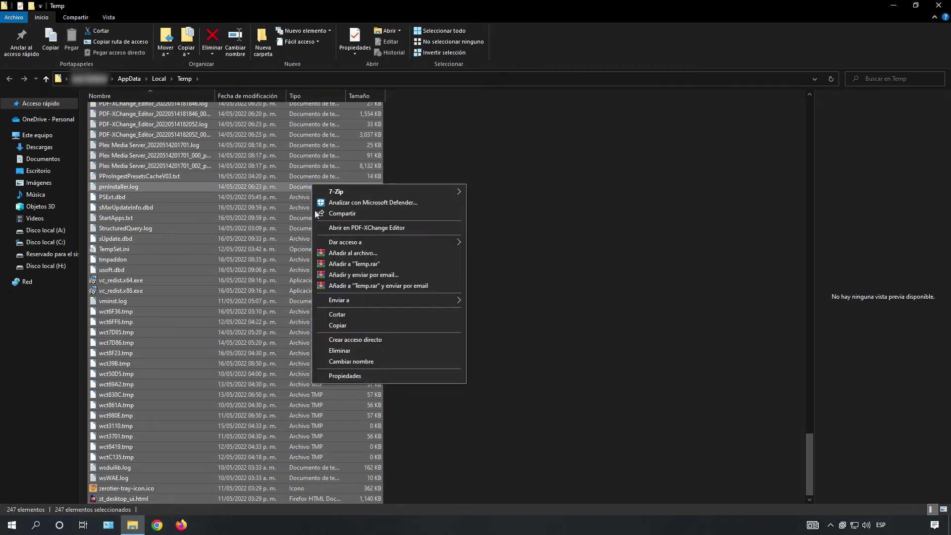
{"action": "left_click", "coordinate": [364, 377]}
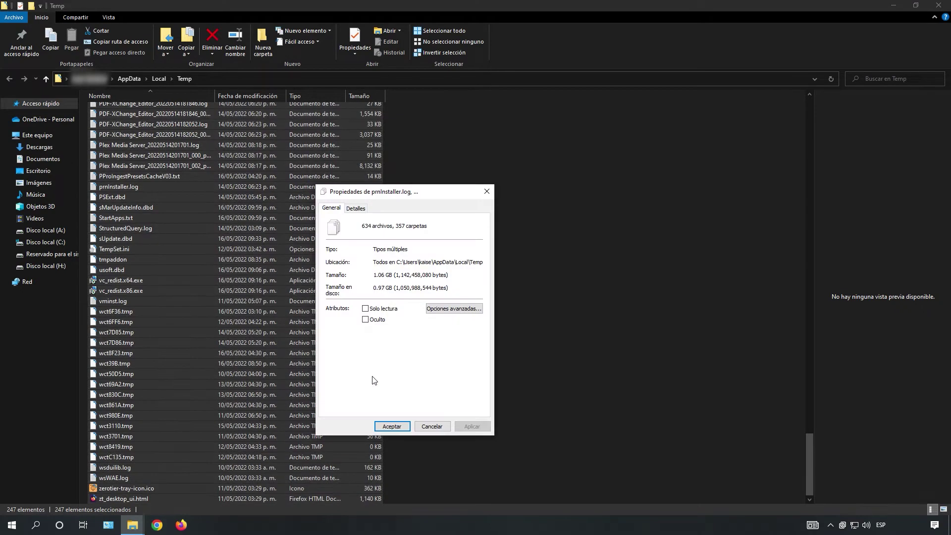
{"action": "left_click_drag", "start_coordinate": [409, 198], "coordinate": [456, 171]}
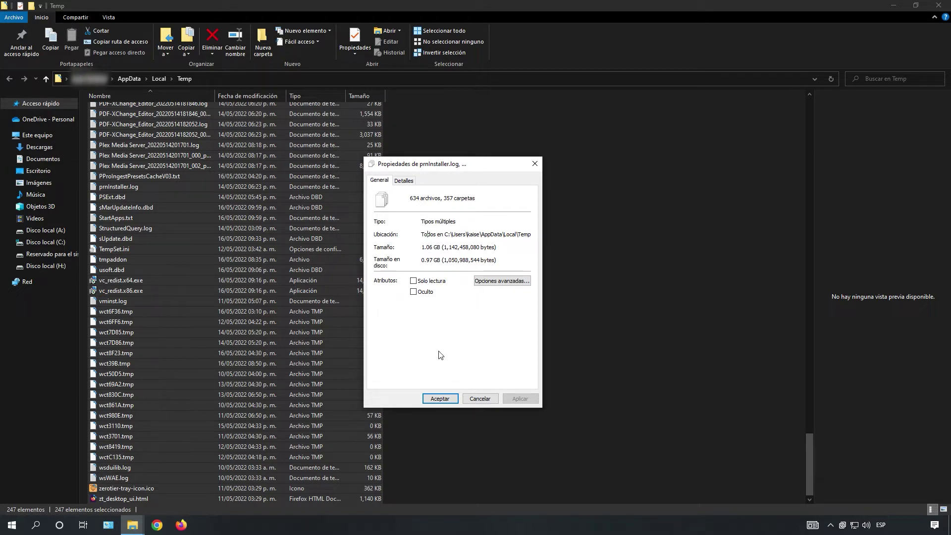
{"action": "left_click", "coordinate": [534, 168]}
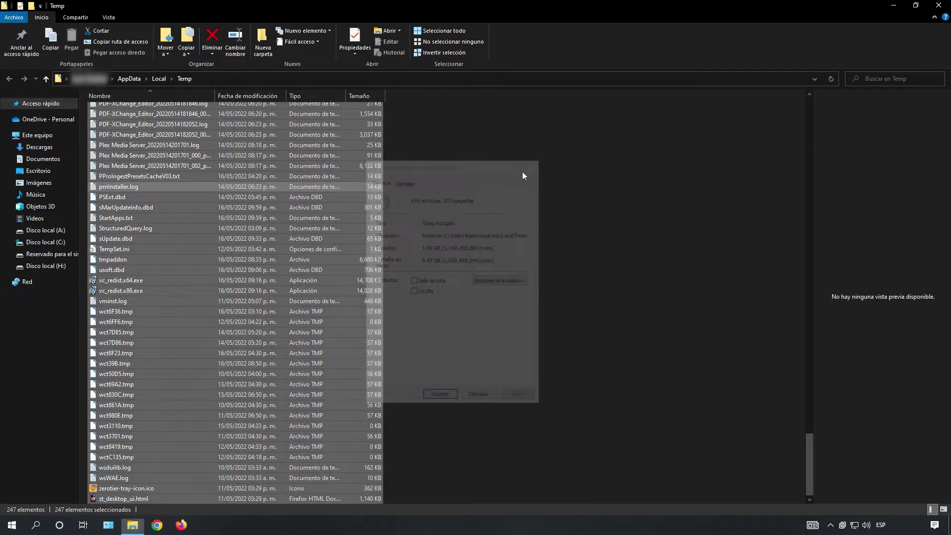
- Delete all selected items from the local Temp folder, continuing with administrator permission and skipping the folder in use
{"action": "scroll", "coordinate": [539, 346], "scroll_direction": "up", "scroll_amount": 5}
{"action": "left_click_drag", "start_coordinate": [810, 440], "coordinate": [818, 113]}
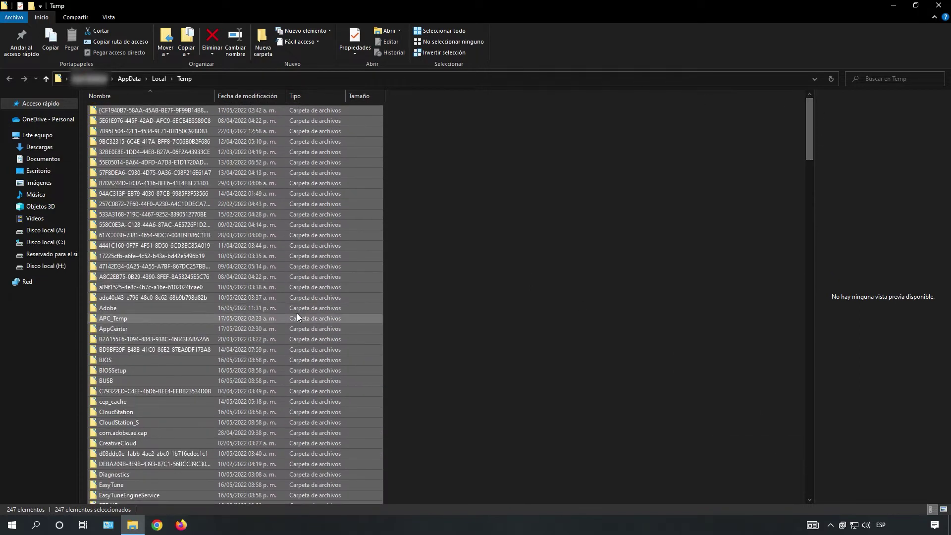
{"action": "right_click", "coordinate": [232, 171]}
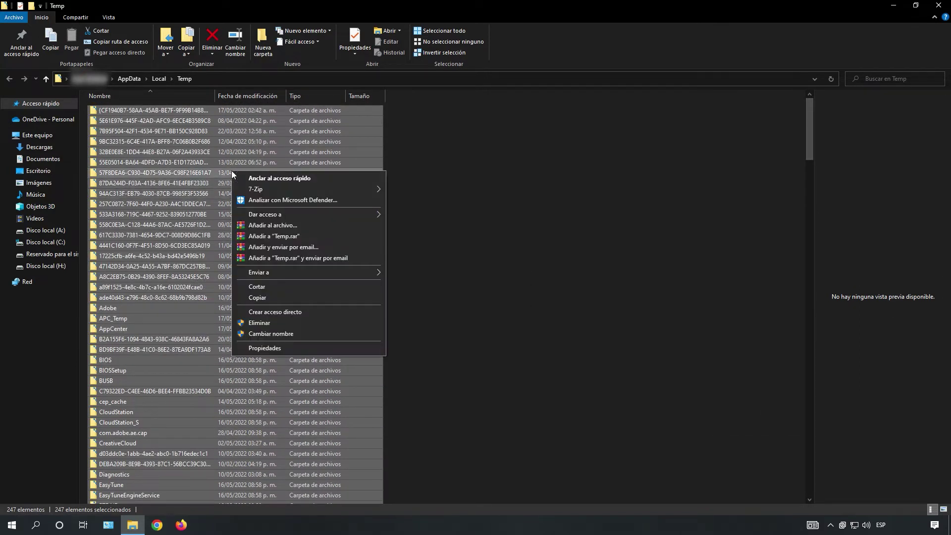
{"action": "left_click", "coordinate": [264, 322]}
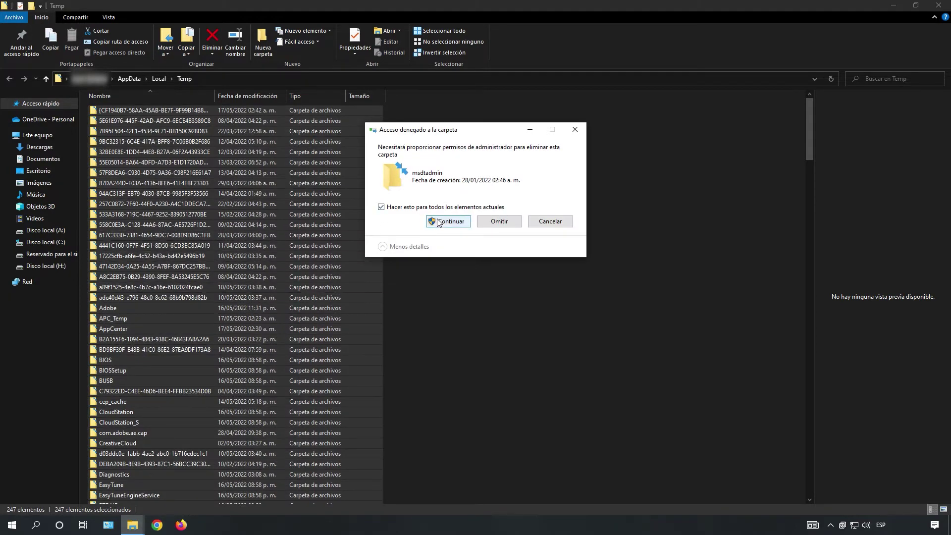
{"action": "left_click", "coordinate": [439, 222]}
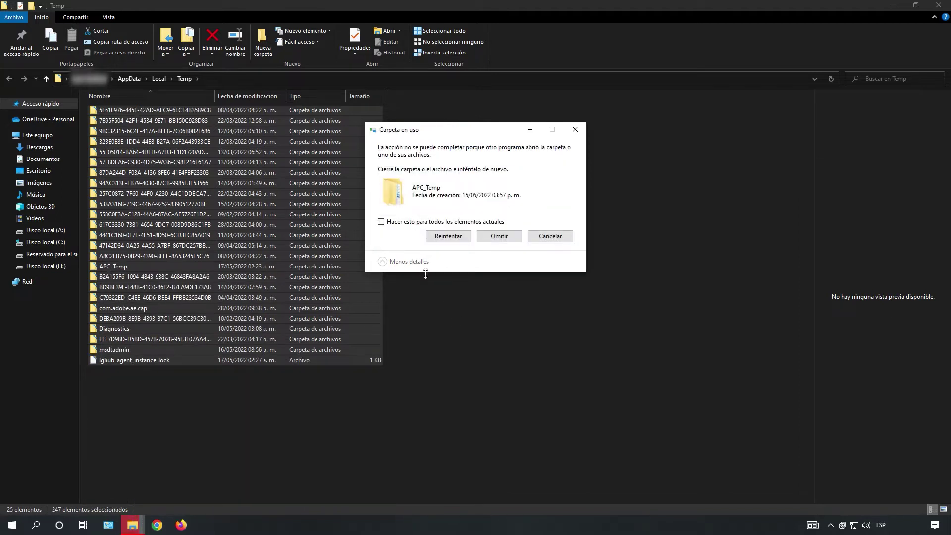
{"action": "left_click", "coordinate": [492, 241]}
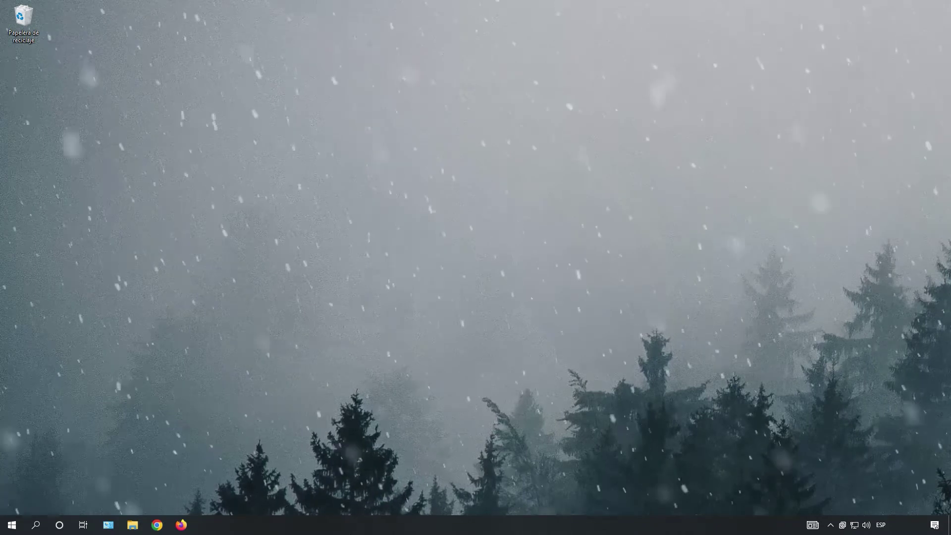
- Find the disk cleanup tool by searching for "liberador de espacio" and start it for drive C:
{"action": "key", "text": "super"}
{"action": "type", "text": "liberador de espacio"}
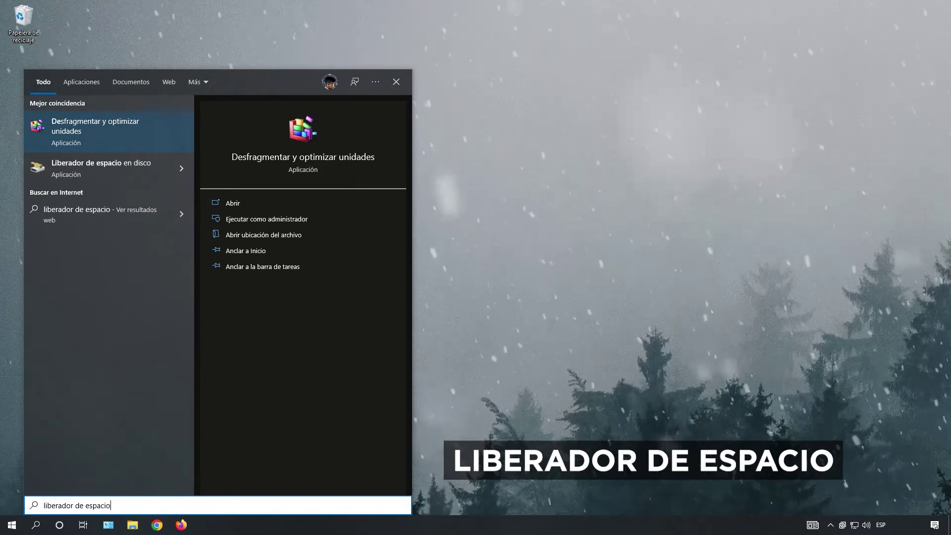
{"action": "left_click", "coordinate": [87, 181]}
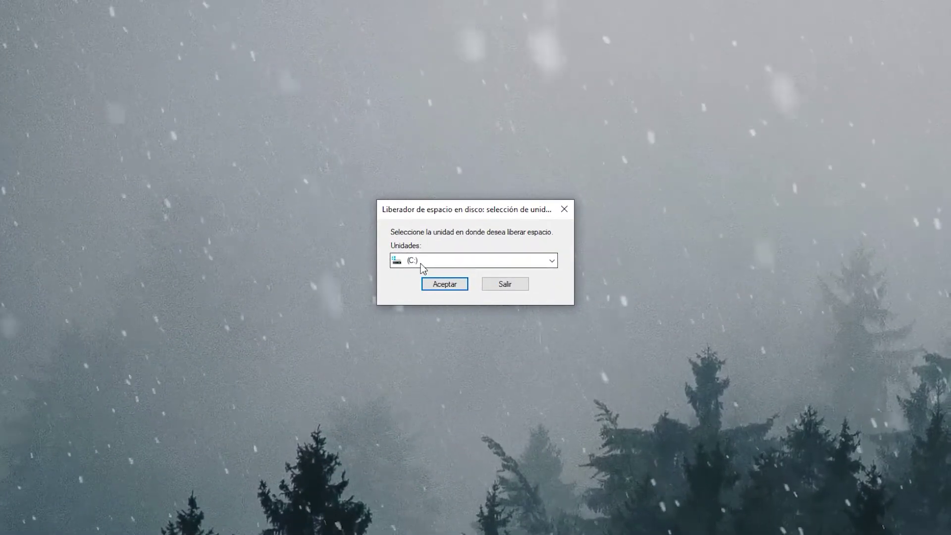
{"action": "left_click", "coordinate": [423, 268]}
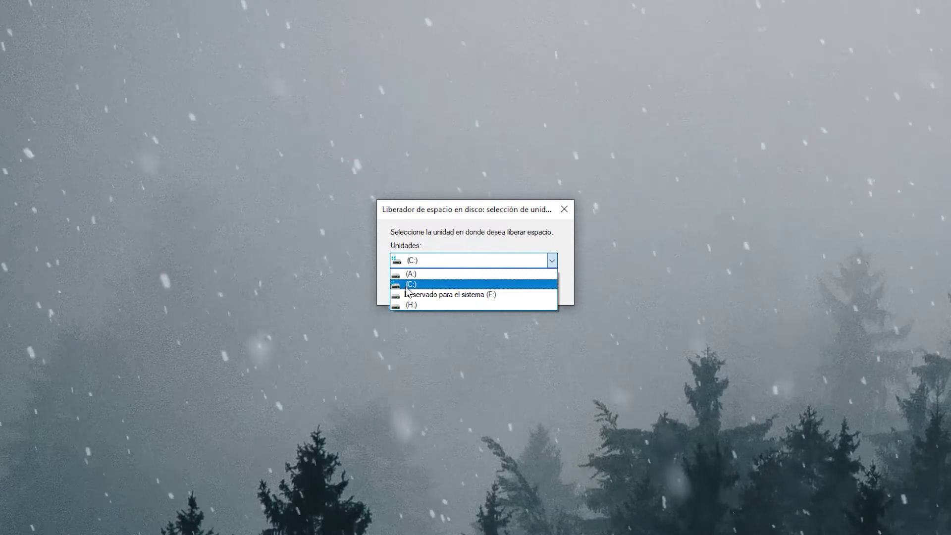
{"action": "left_click", "coordinate": [413, 285]}
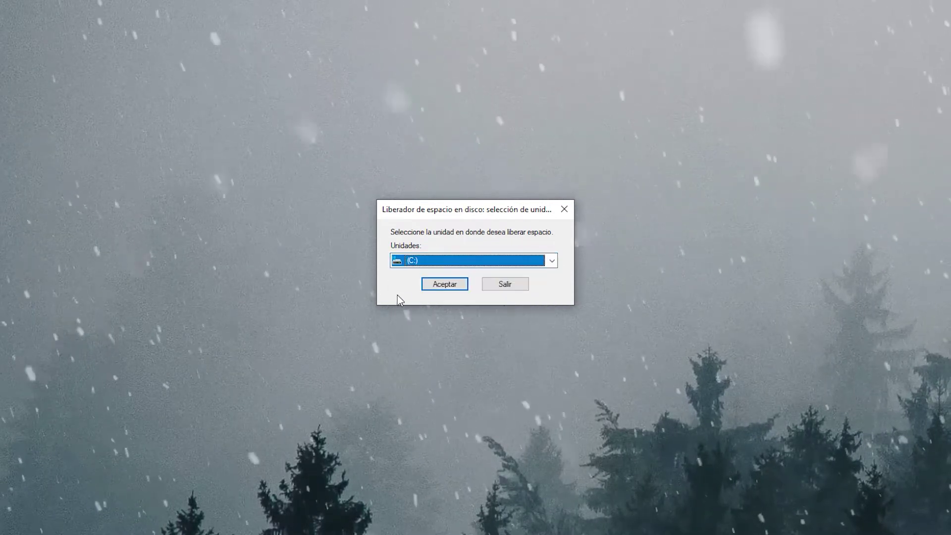
{"action": "left_click", "coordinate": [447, 285]}
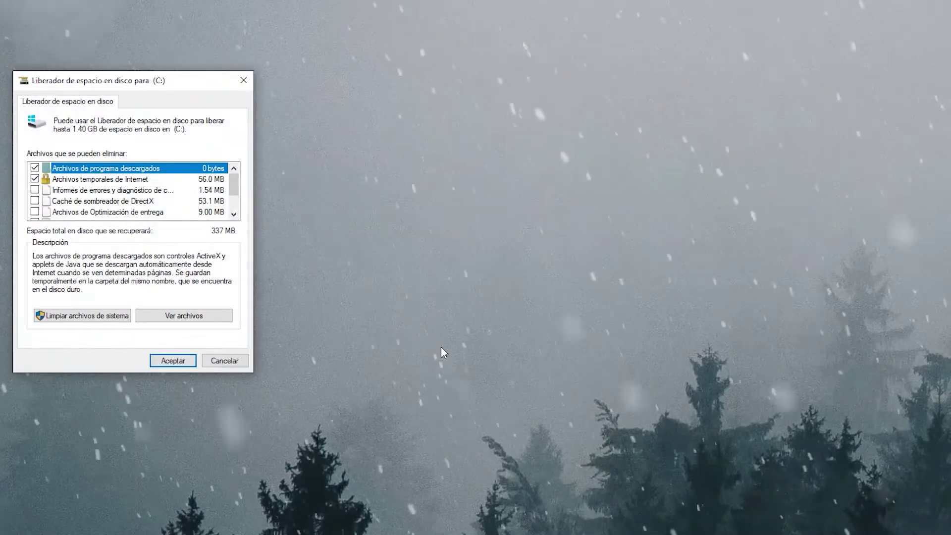
- Switch Disk Cleanup to cleaning system files and scan drive C: again
{"action": "left_click_drag", "start_coordinate": [148, 84], "coordinate": [460, 107]}
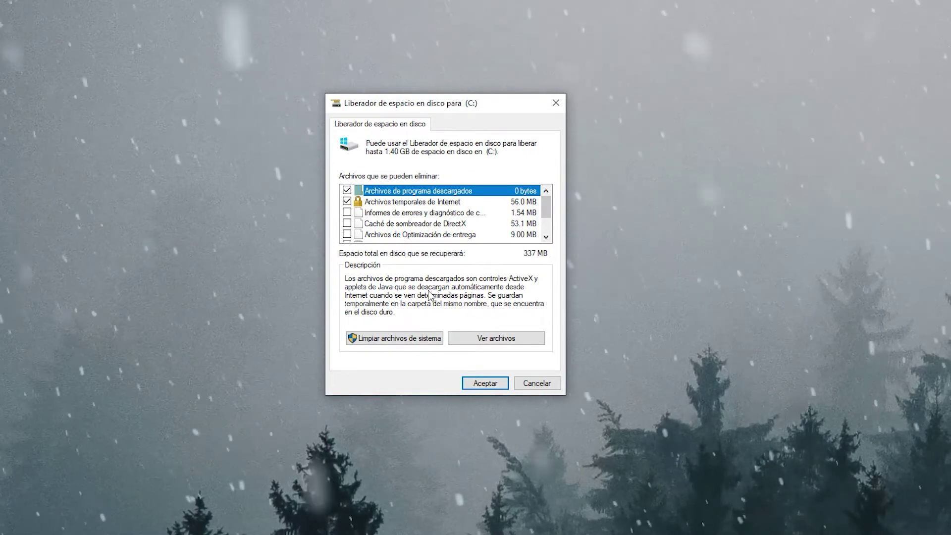
{"action": "left_click", "coordinate": [392, 337]}
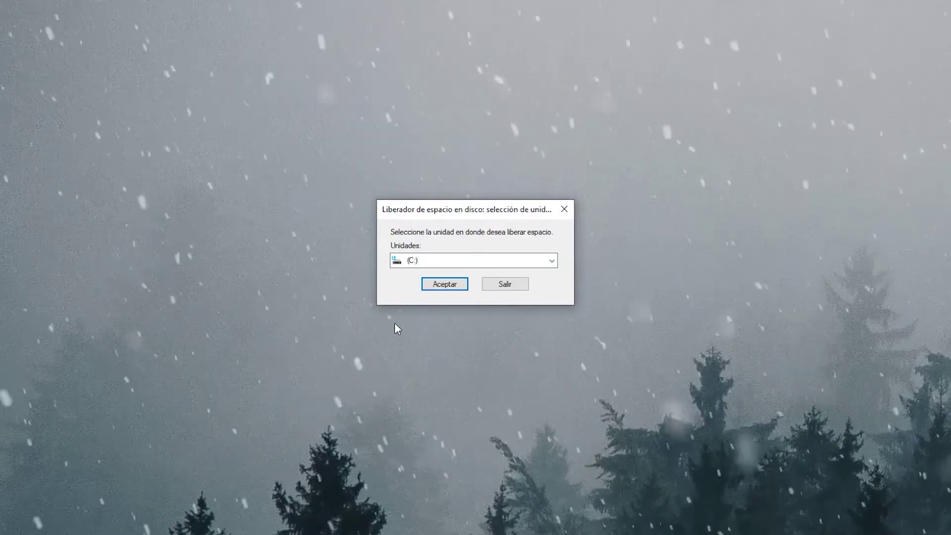
{"action": "left_click", "coordinate": [447, 286]}
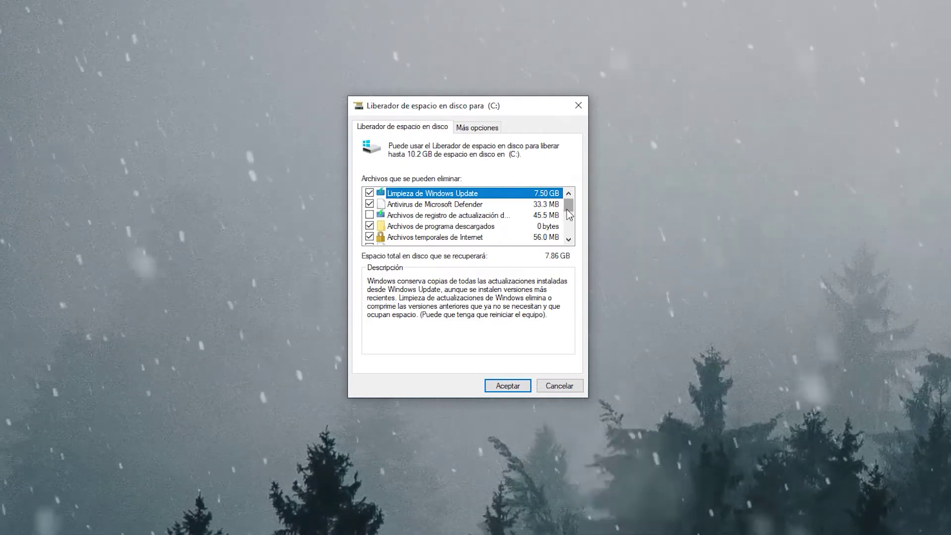
- Include the temporary Windows installation files in the cleanup selection for drive C: and permanently delete all selected files
{"action": "scroll", "coordinate": [567, 211], "scroll_direction": "down", "scroll_amount": 1}
{"action": "scroll", "coordinate": [568, 212], "scroll_direction": "down", "scroll_amount": 3}
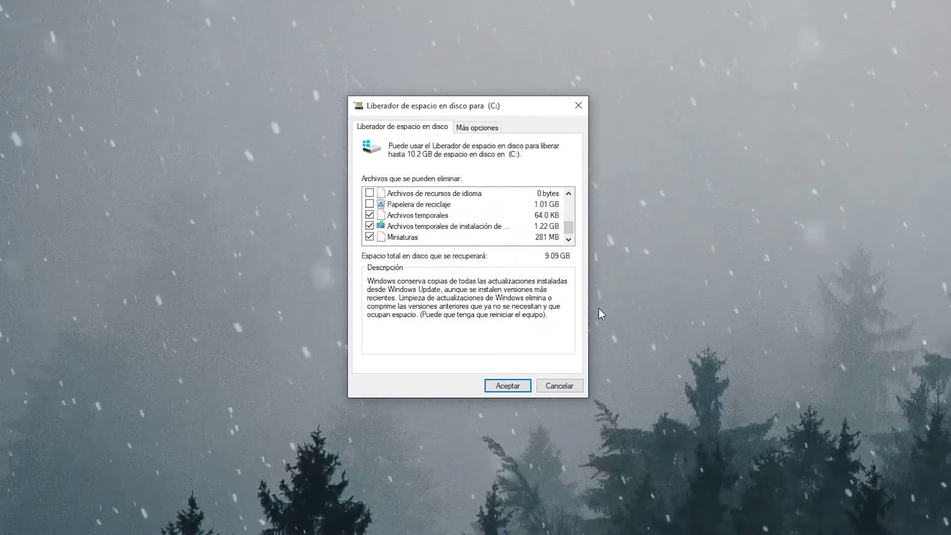
{"action": "left_click", "coordinate": [563, 226]}
{"action": "left_click_drag", "start_coordinate": [572, 226], "coordinate": [578, 195]}
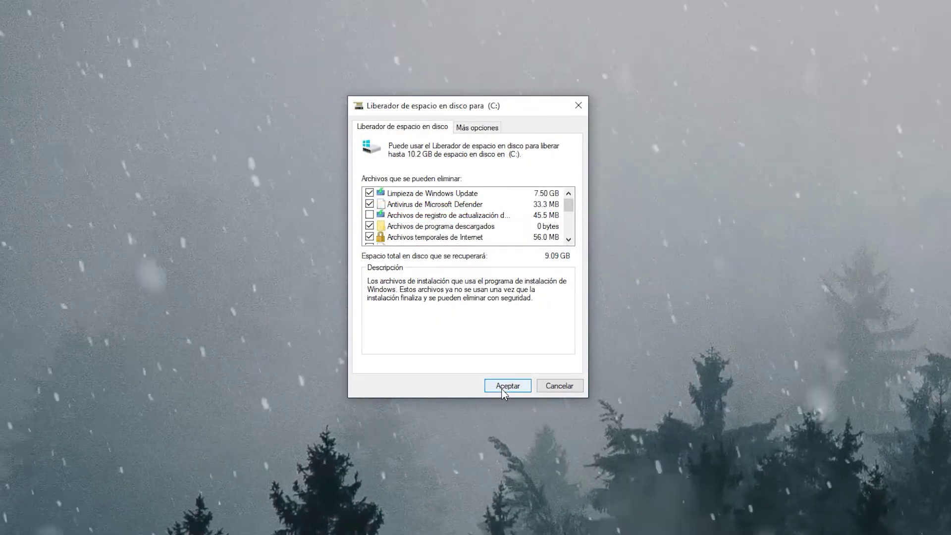
{"action": "left_click", "coordinate": [503, 390]}
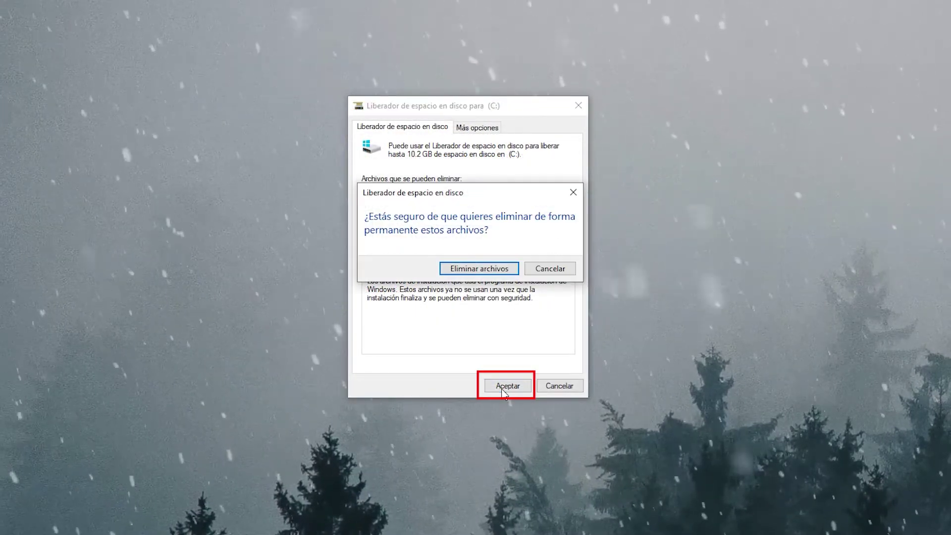
{"action": "left_click", "coordinate": [488, 271]}
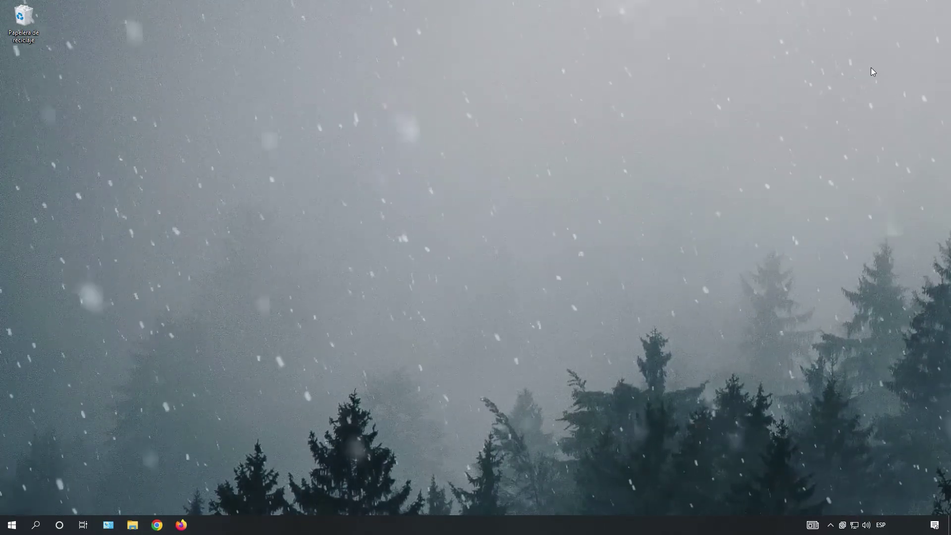
{"action": "left_click_drag", "start_coordinate": [276, 257], "coordinate": [384, 159]}
{"action": "left_click_drag", "start_coordinate": [411, 233], "coordinate": [402, 138]}
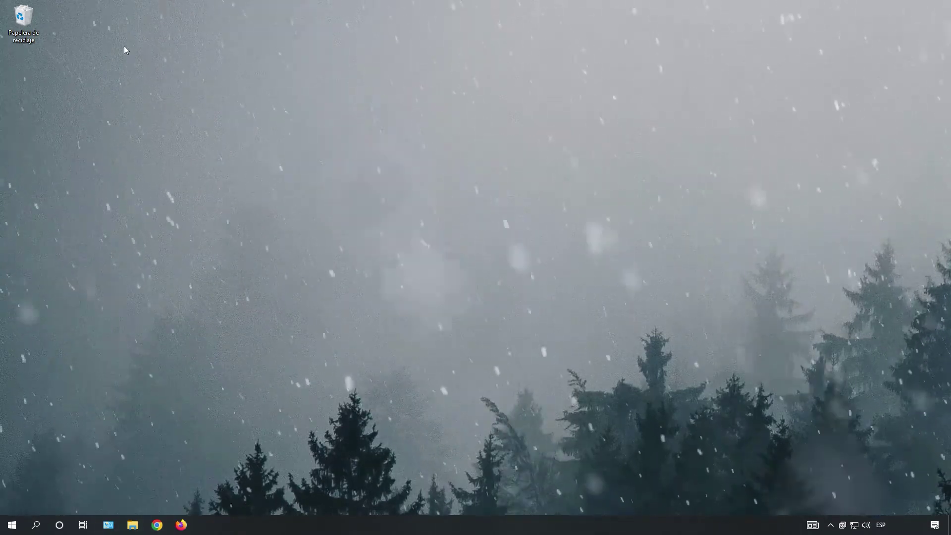
- Empty the Recycle Bin from the desktop and confirm the permanent deletion of all its items
{"action": "right_click", "coordinate": [38, 23]}
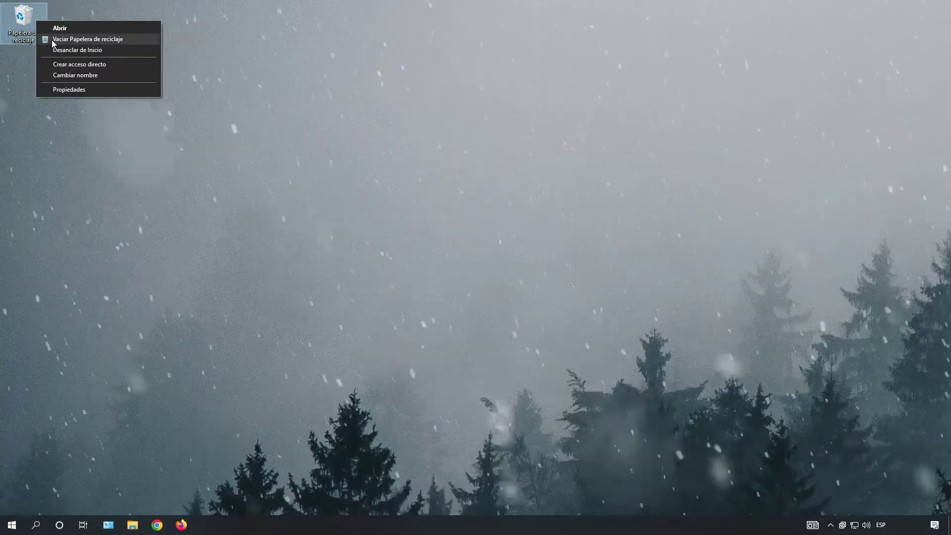
{"action": "left_click", "coordinate": [104, 40]}
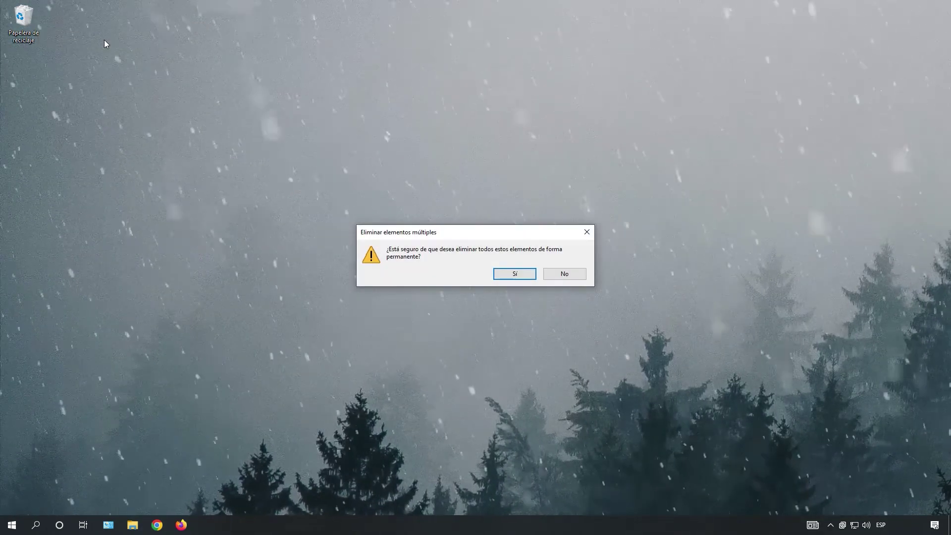
{"action": "left_click", "coordinate": [515, 276]}
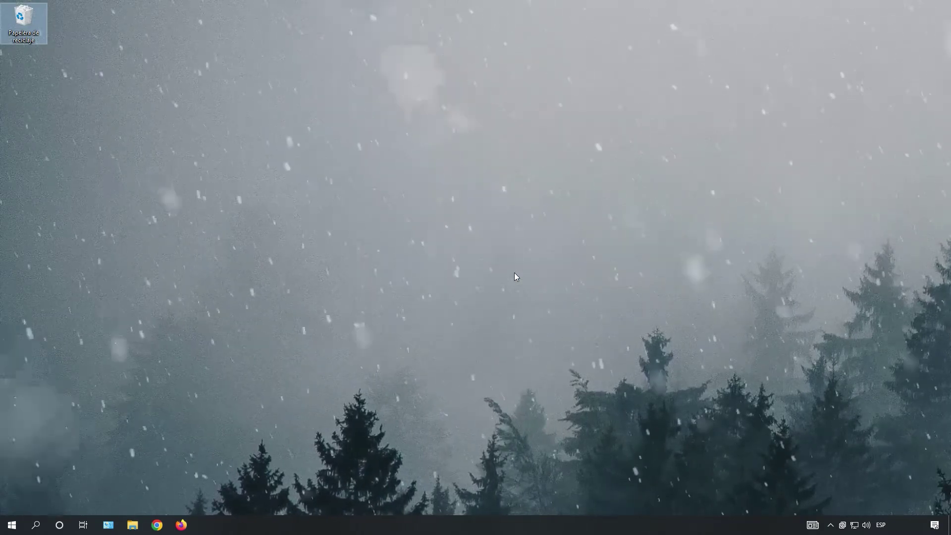
{"action": "left_click_drag", "start_coordinate": [409, 285], "coordinate": [435, 261]}
{"action": "left_click_drag", "start_coordinate": [584, 130], "coordinate": [685, 332]}
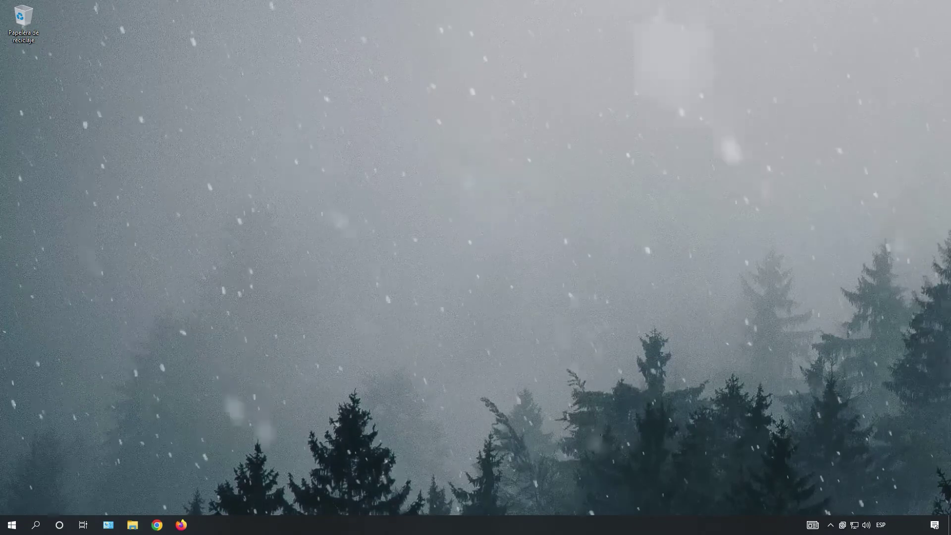
{"action": "key", "text": "super"}
{"action": "type", "text": "ed"}
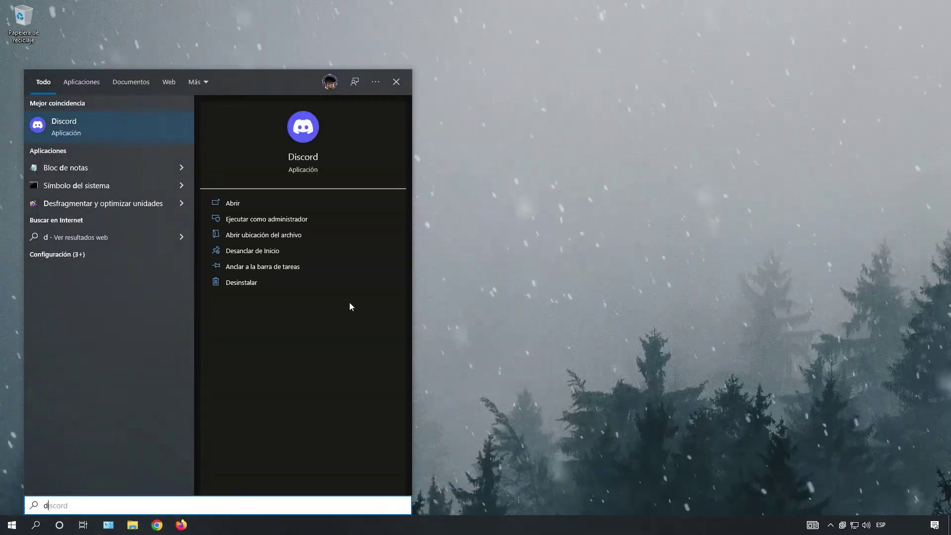
{"action": "key", "text": "Return"}
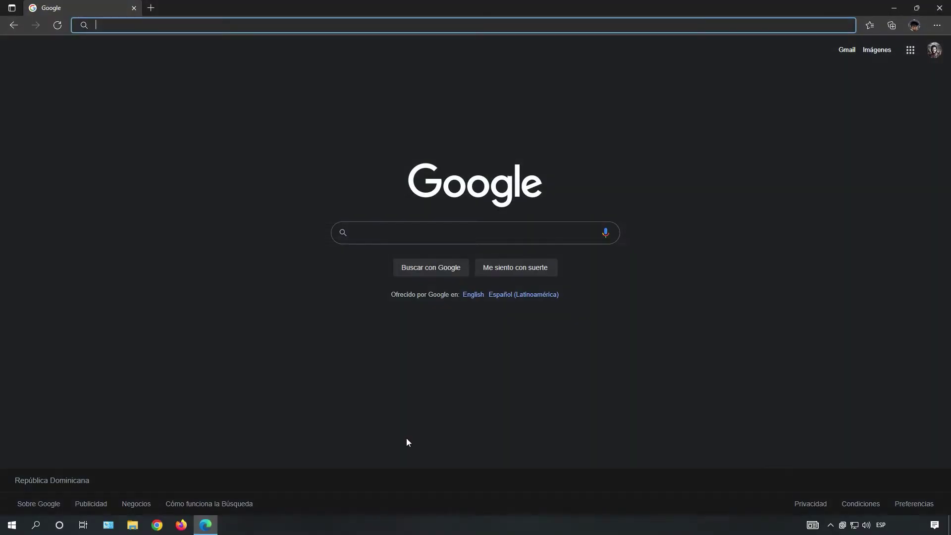
{"action": "type", "text": "http://foldersize.sourceforge.net/"}
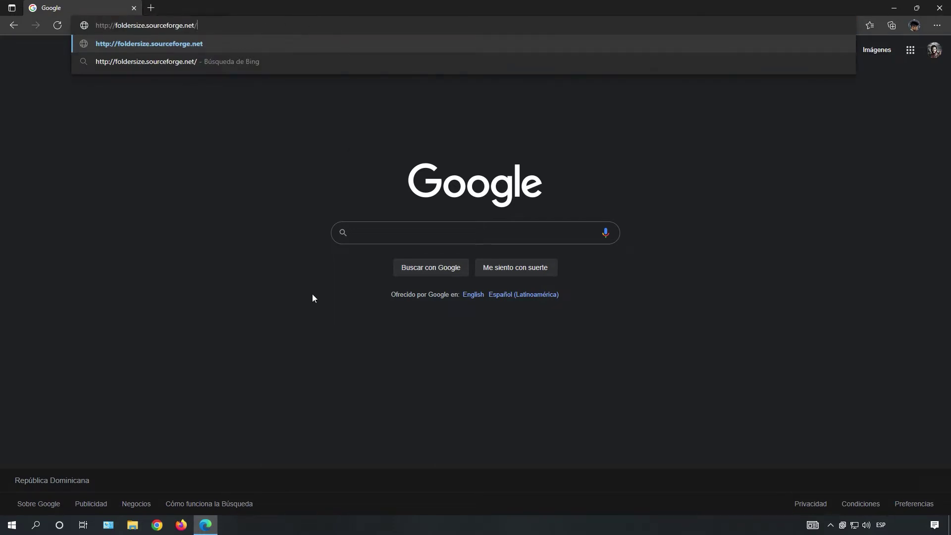
{"action": "key", "text": "Return"}
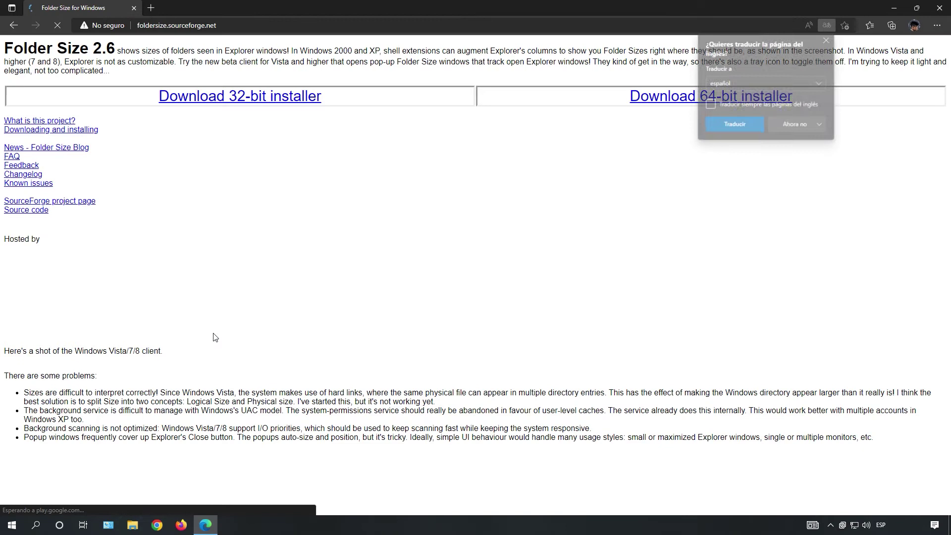
{"action": "left_click", "coordinate": [827, 39]}
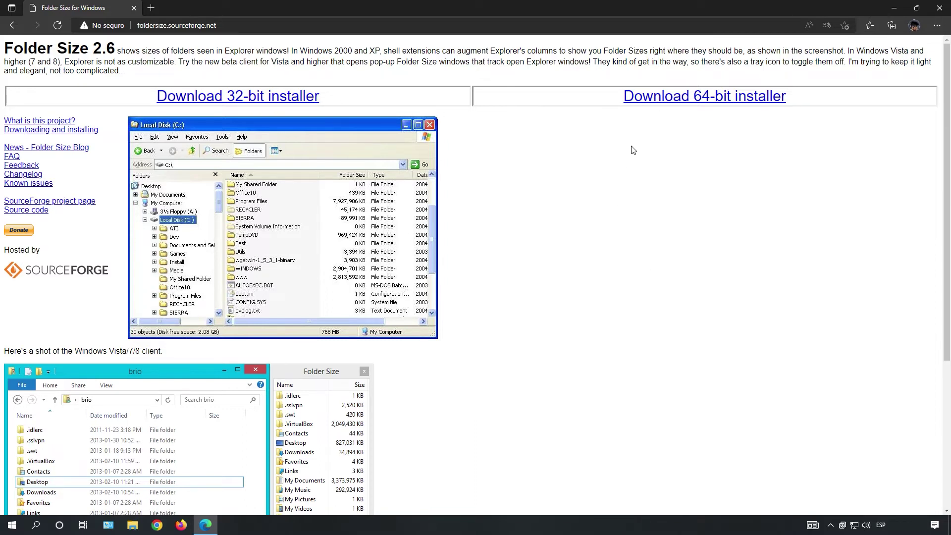
- Check whether Windows is 32-bit or 64-bit in the DirectX diagnostic tool (dxdiag) and close the tool
{"action": "key", "text": "super"}
{"action": "type", "text": "dxdiag"}
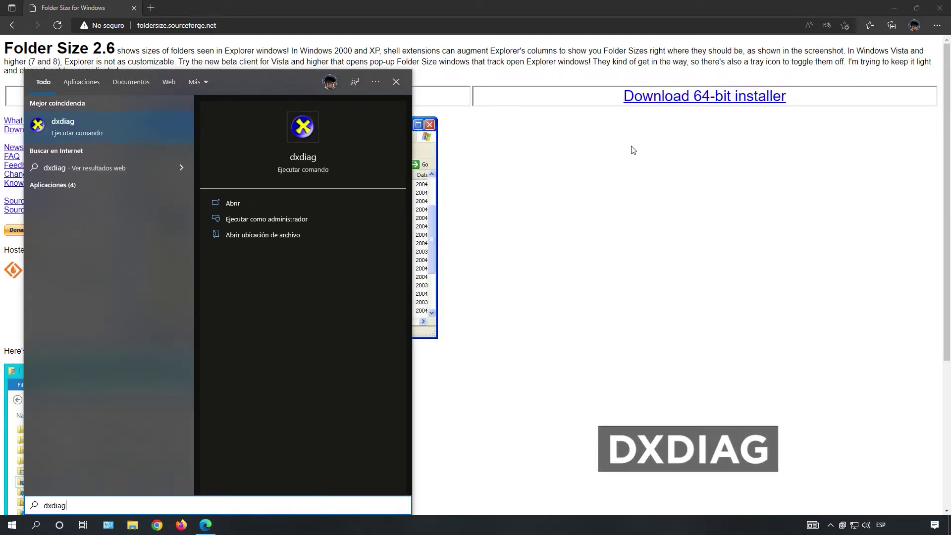
{"action": "left_click", "coordinate": [85, 125]}
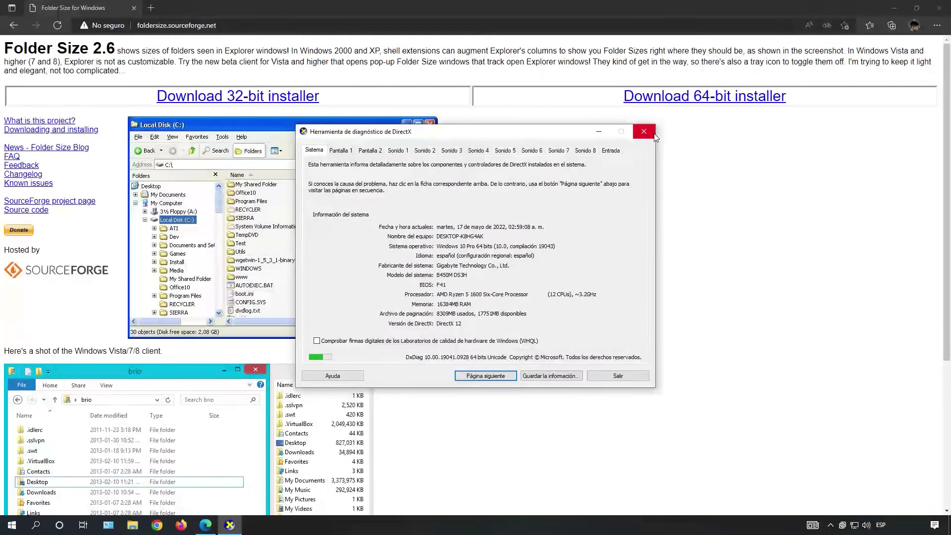
{"action": "left_click", "coordinate": [643, 131]}
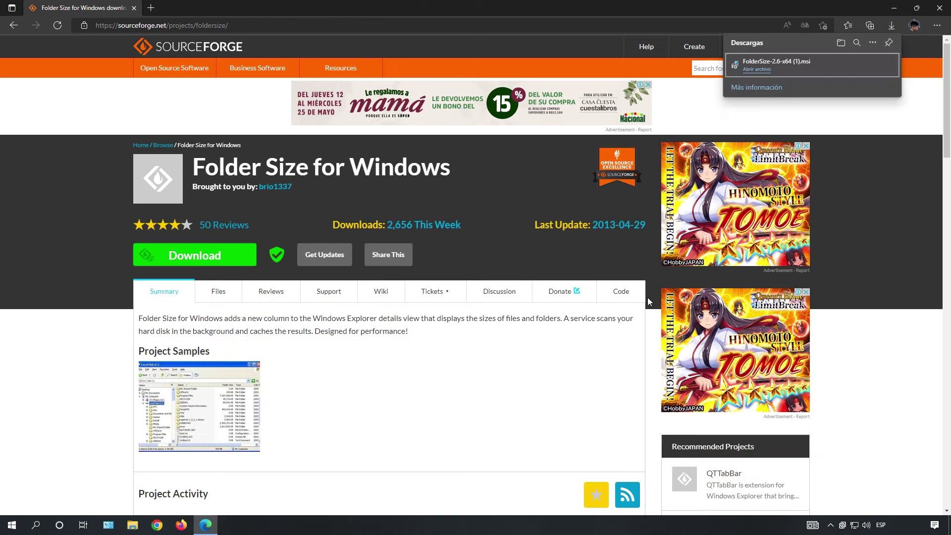
- Run the downloaded FolderSize-2.6-x64 (1).msi despite the unknown publisher and install Folder Size (64-bit) through its setup wizard
{"action": "left_click", "coordinate": [756, 70]}
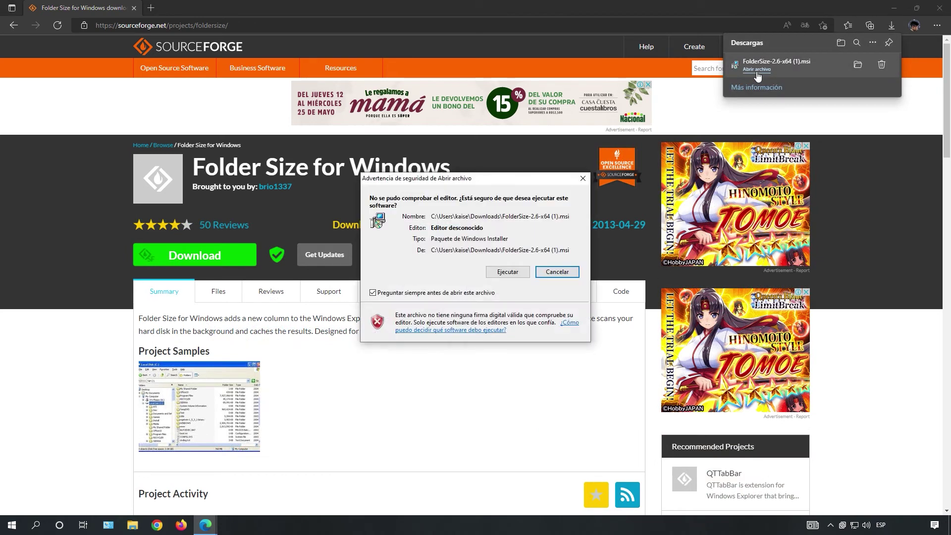
{"action": "left_click", "coordinate": [503, 272]}
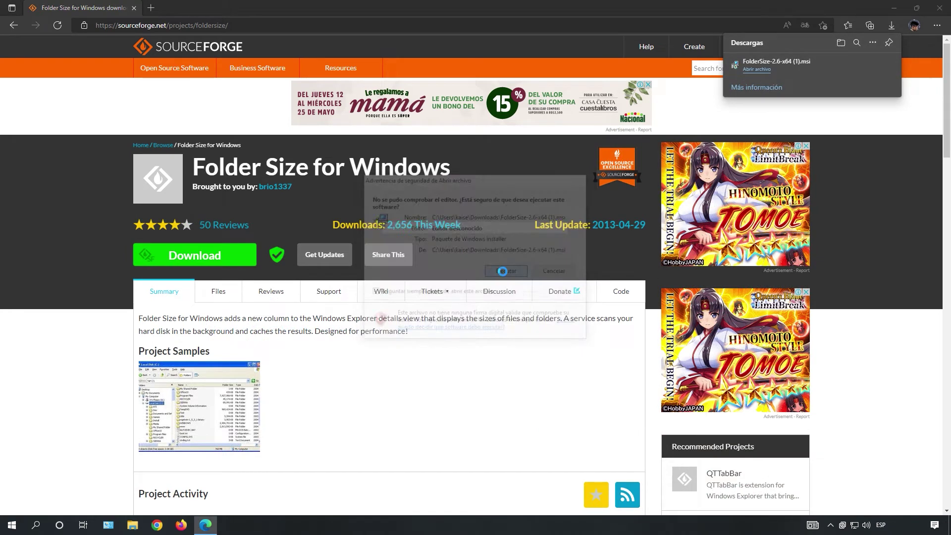
{"action": "left_click", "coordinate": [525, 340]}
{"action": "left_click", "coordinate": [526, 340]}
{"action": "left_click", "coordinate": [438, 338]}
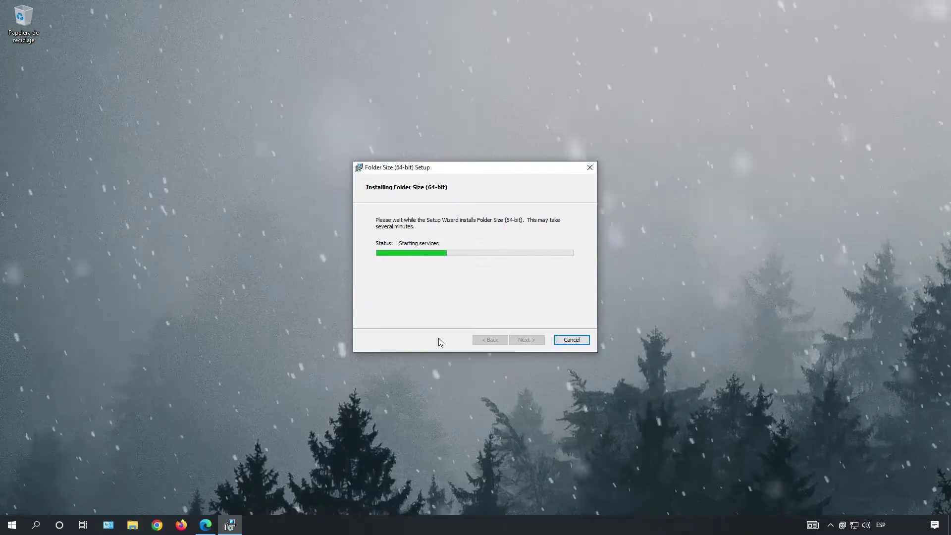
{"action": "left_click", "coordinate": [526, 340]}
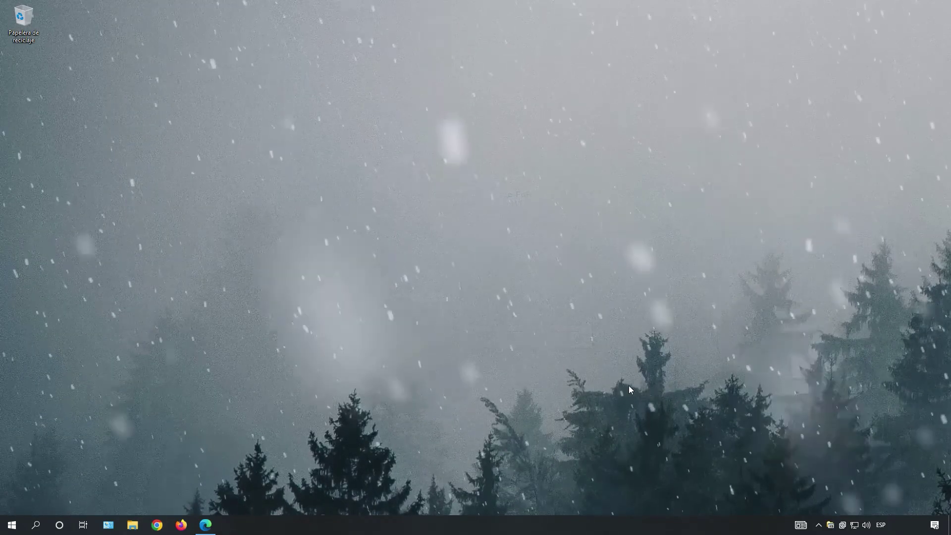
{"action": "left_click_drag", "start_coordinate": [361, 309], "coordinate": [277, 391]}
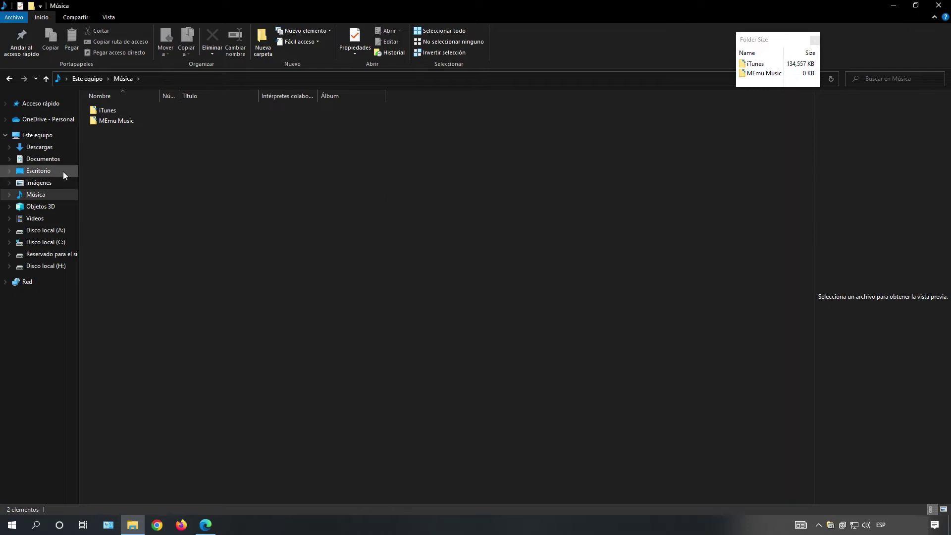
- View the folder sizes of the Imágenes folder in the Folder Size pop-up, sorted from largest to smallest
{"action": "left_click", "coordinate": [58, 183]}
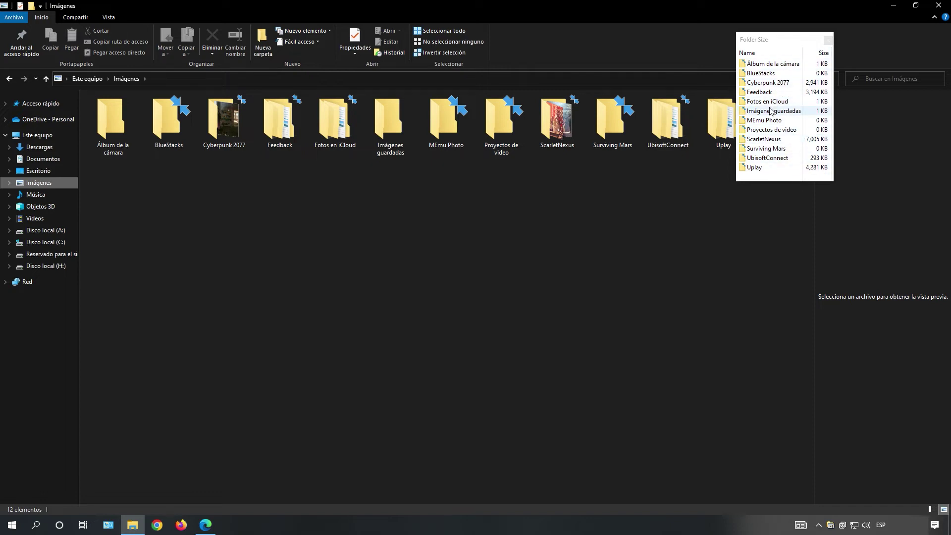
{"action": "left_click", "coordinate": [825, 53]}
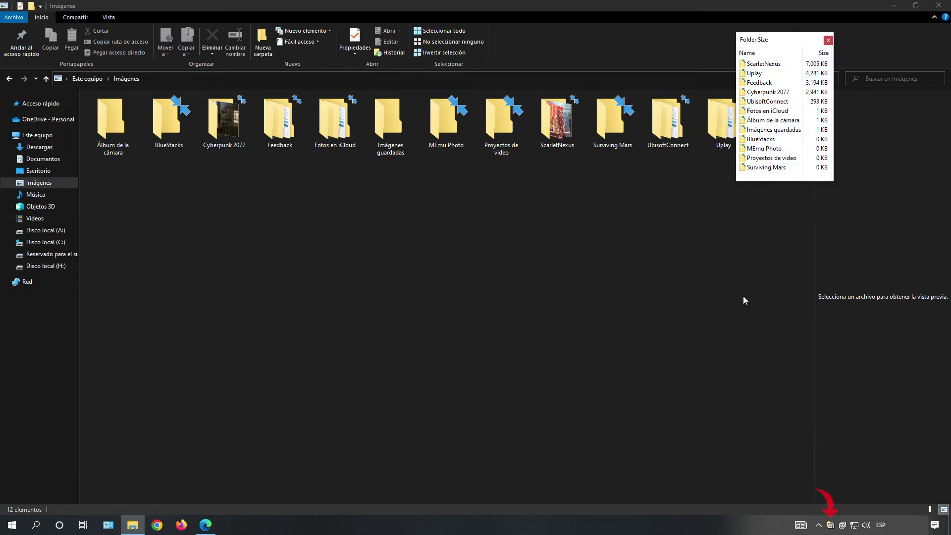
- Turn off the Folder Size pop-up window and close File Explorer
{"action": "left_click", "coordinate": [830, 525]}
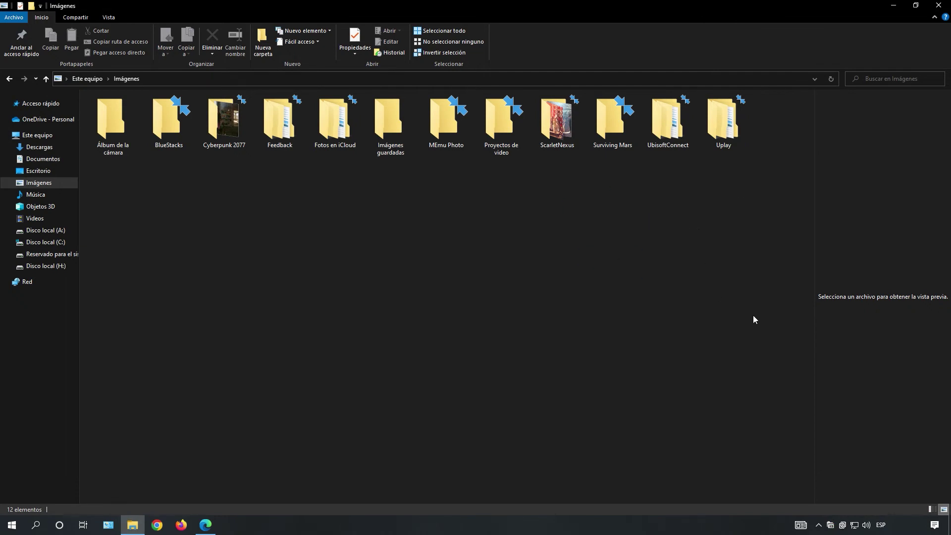
{"action": "left_click", "coordinate": [937, 6]}
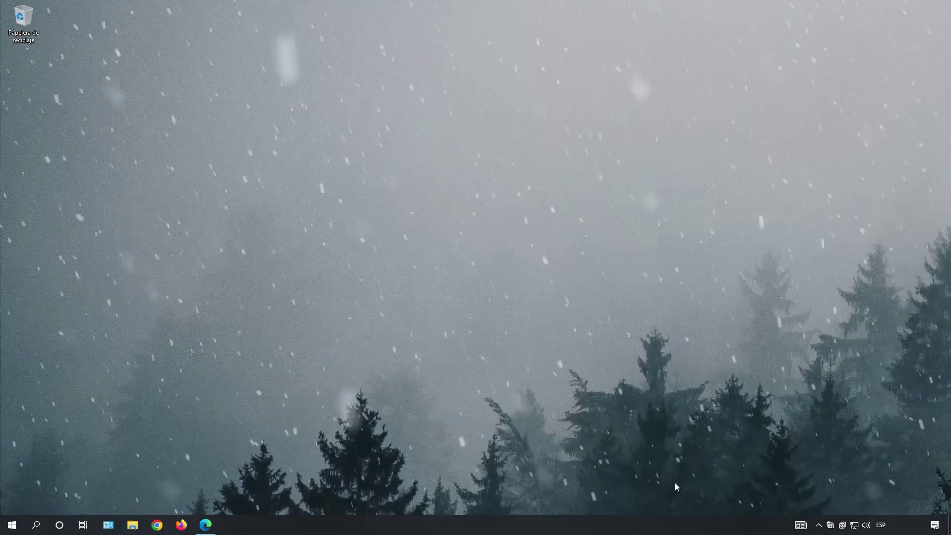